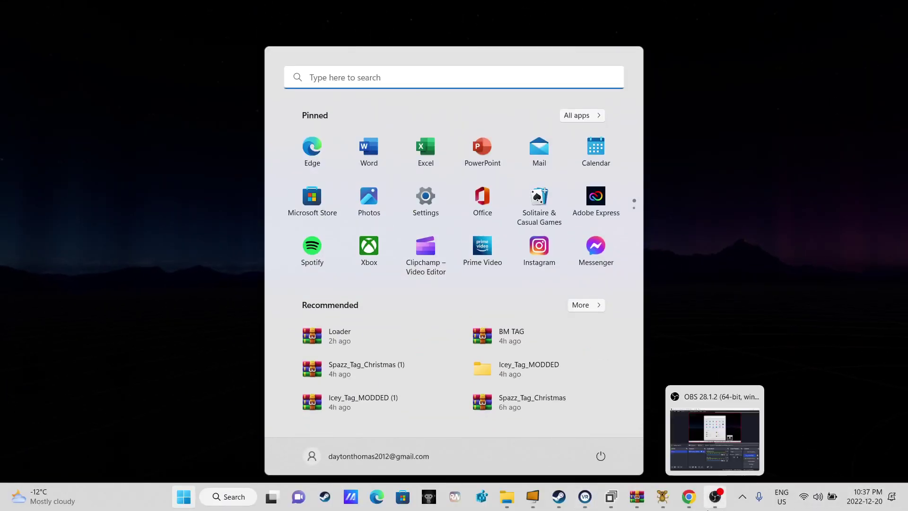
Switch to the OBS Studio window from the taskbar, with its recording still running
click(716, 437)
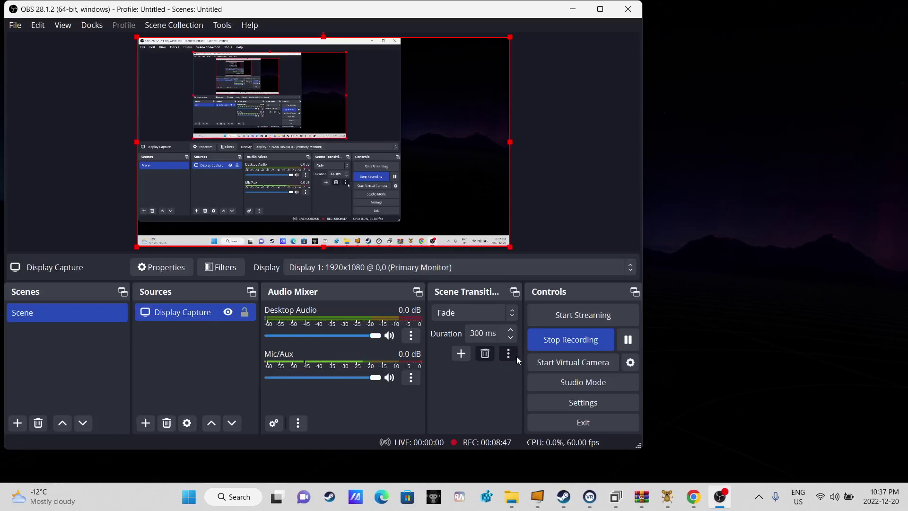